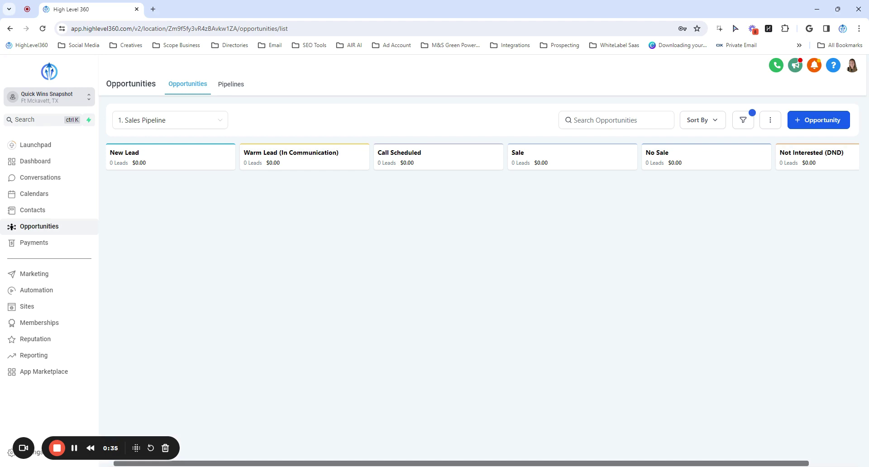
Open the 001: Automated FAQ Reply workflow from the Quick Wins Automations folder in Automation
{"action": "left_click", "coordinate": [59, 292]}
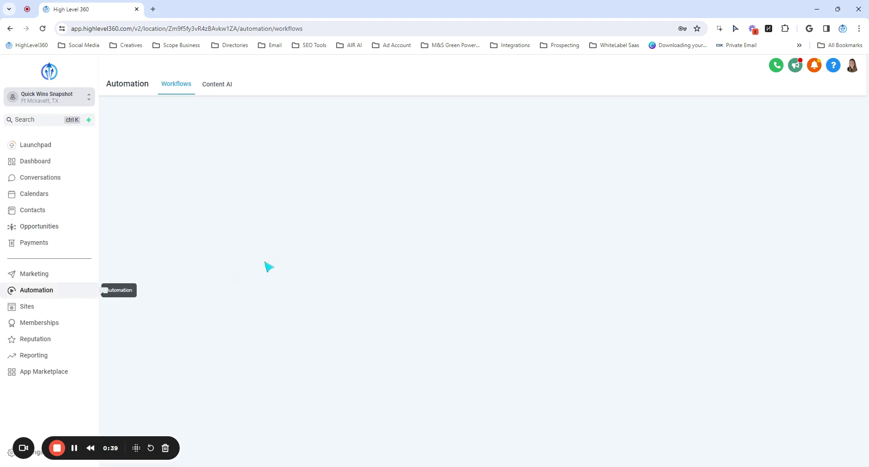
{"action": "left_click", "coordinate": [272, 234]}
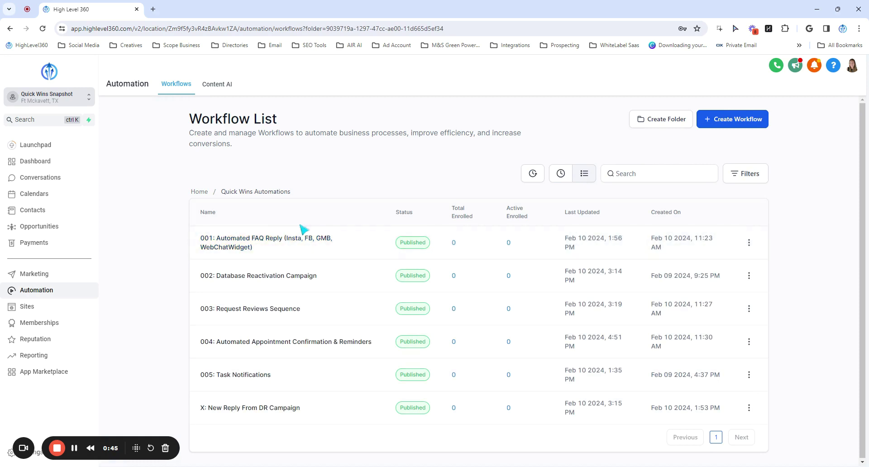
{"action": "left_click", "coordinate": [289, 246]}
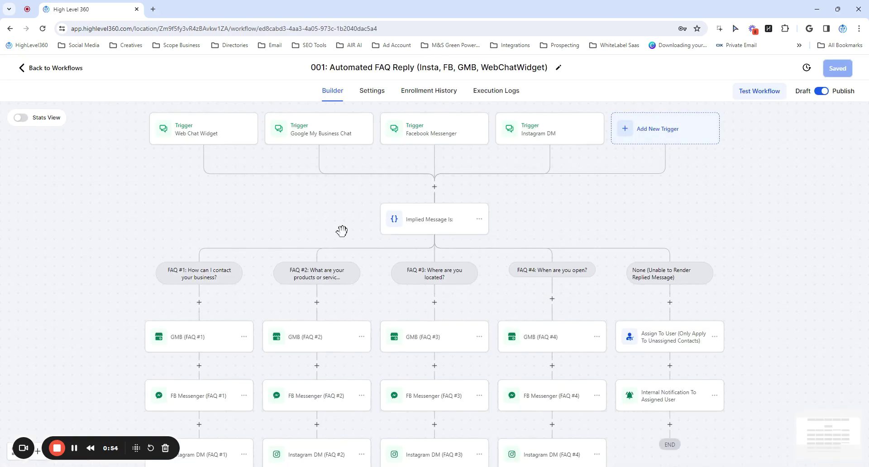
Examine the four FAQ branches and the None branch of the FAQ reply workflow, including their channel replies
{"action": "left_click_drag", "start_coordinate": [312, 231], "coordinate": [302, 176]}
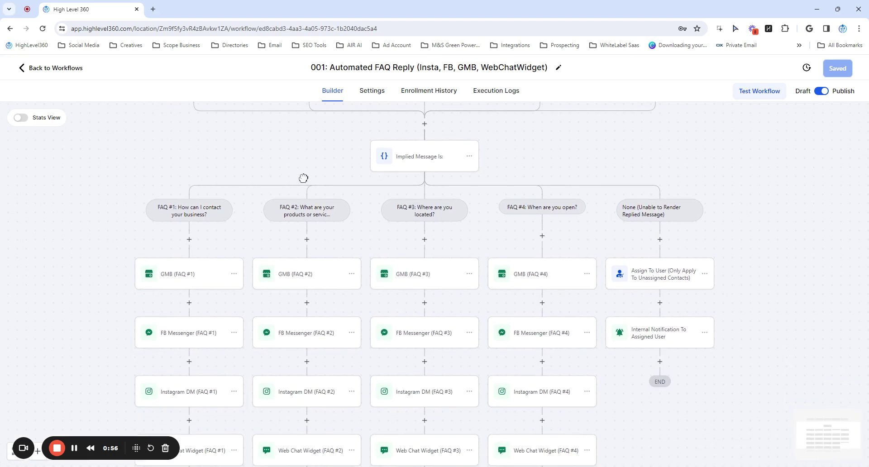
{"action": "scroll", "coordinate": [733, 207], "scroll_direction": "down", "scroll_amount": 1}
{"action": "scroll", "coordinate": [725, 303], "scroll_direction": "up", "scroll_amount": 2}
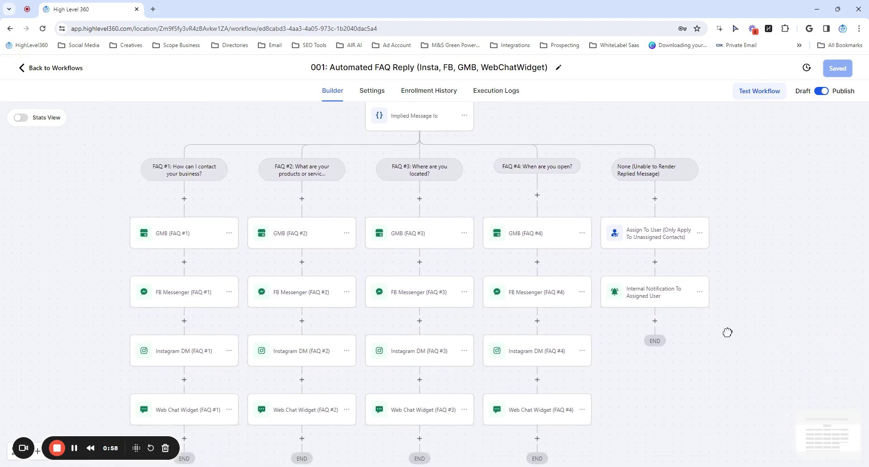
{"action": "scroll", "coordinate": [745, 253], "scroll_direction": "up", "scroll_amount": 2}
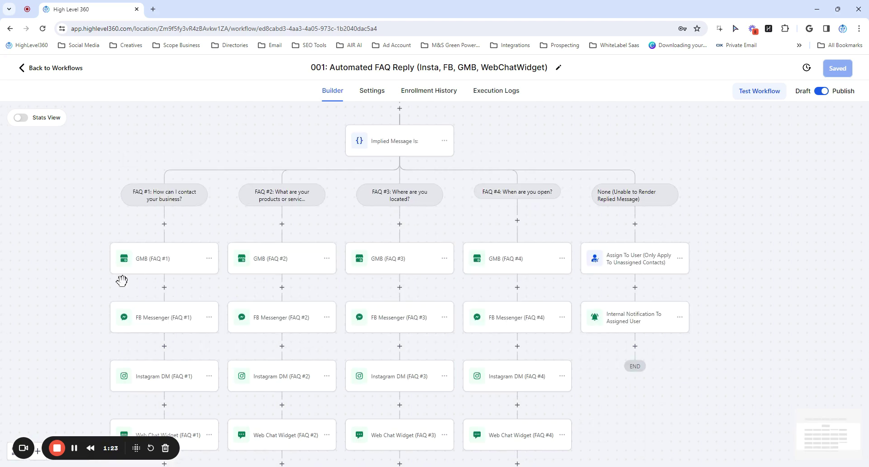
{"action": "left_click_drag", "start_coordinate": [83, 286], "coordinate": [89, 242]}
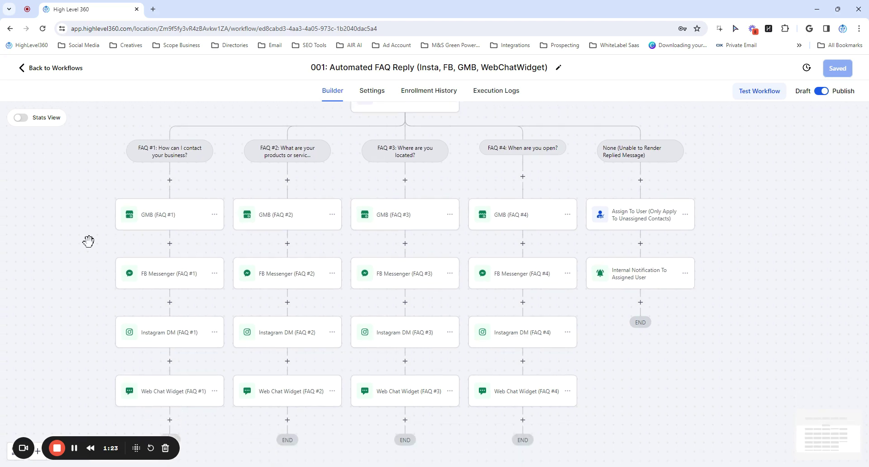
Inspect the custom value in the GMB (FAQ #1) message, close the action unchanged and return to the workflow list
{"action": "left_click", "coordinate": [136, 202]}
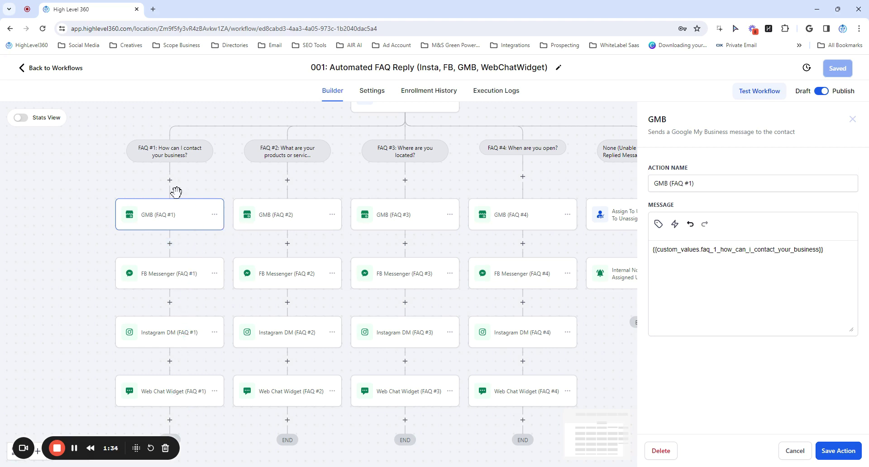
{"action": "left_click_drag", "start_coordinate": [653, 251], "coordinate": [837, 243]}
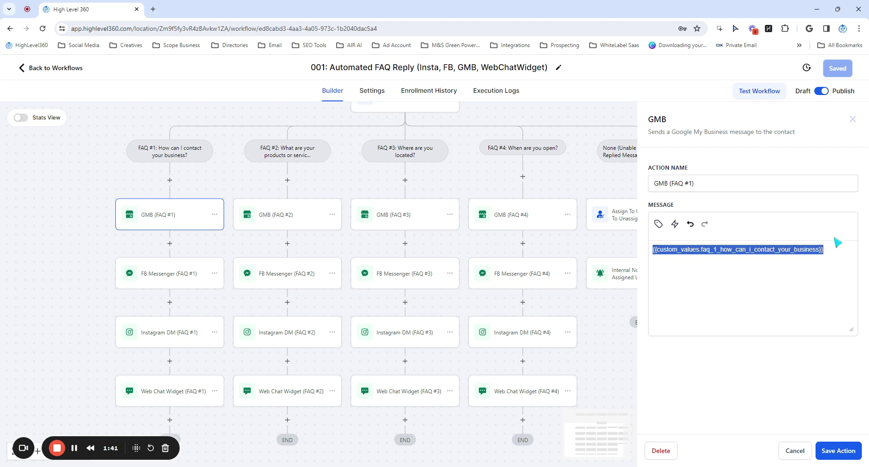
{"action": "left_click", "coordinate": [808, 451]}
{"action": "left_click", "coordinate": [68, 69]}
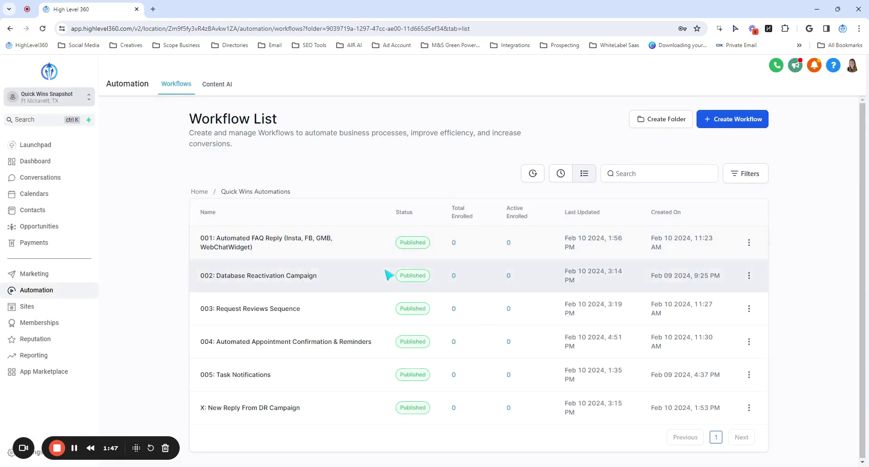
Open the 002: Database Reactivation Campaign workflow, read through the Email #1: Welcome Back & Special Offer action and close it
{"action": "left_click", "coordinate": [272, 281]}
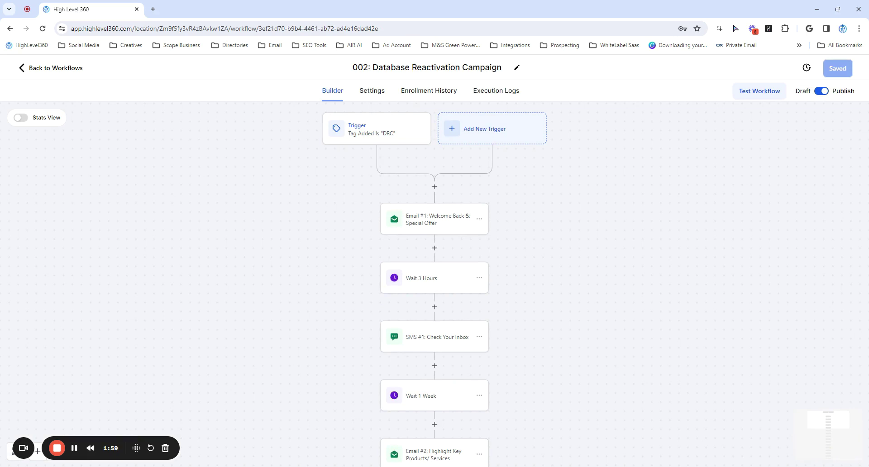
{"action": "left_click", "coordinate": [434, 220]}
{"action": "scroll", "coordinate": [762, 285], "scroll_direction": "down", "scroll_amount": 5}
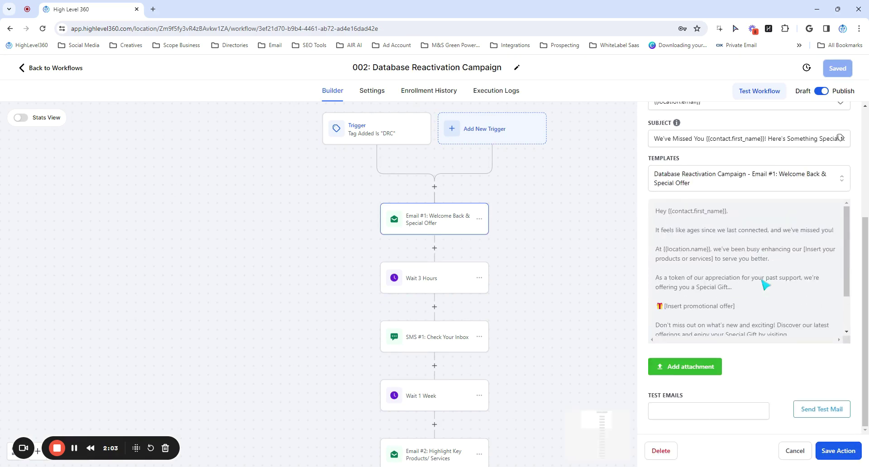
{"action": "scroll", "coordinate": [778, 289], "scroll_direction": "up", "scroll_amount": 2}
{"action": "scroll", "coordinate": [792, 201], "scroll_direction": "up", "scroll_amount": 5}
{"action": "left_click", "coordinate": [848, 121]}
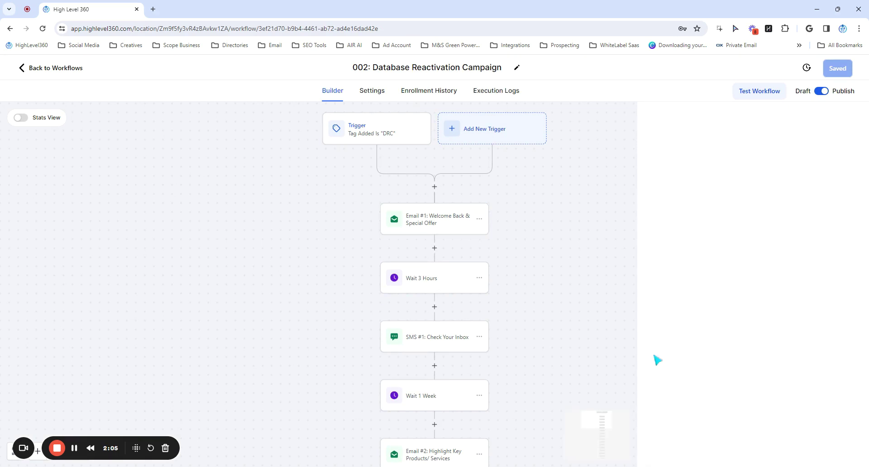
Review the remaining emails and waits of the Database Reactivation Campaign, and return to the workflow list
{"action": "scroll", "coordinate": [656, 359], "scroll_direction": "down", "scroll_amount": 5}
{"action": "scroll", "coordinate": [580, 303], "scroll_direction": "down", "scroll_amount": 6}
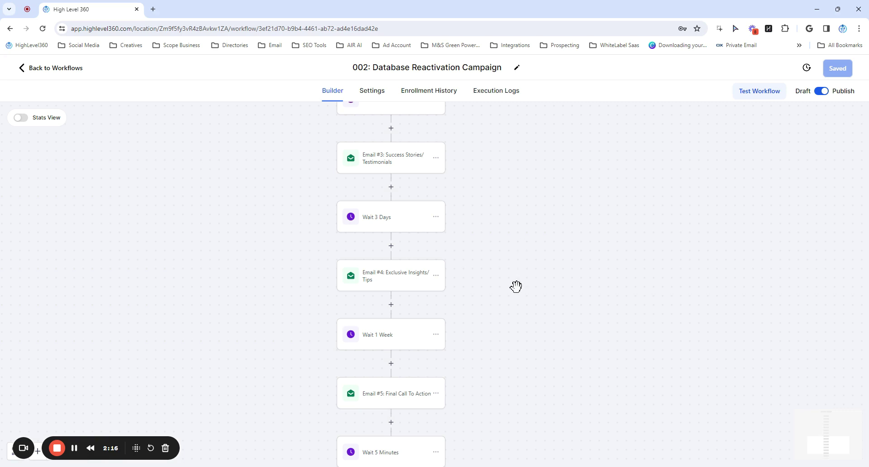
{"action": "left_click", "coordinate": [73, 69]}
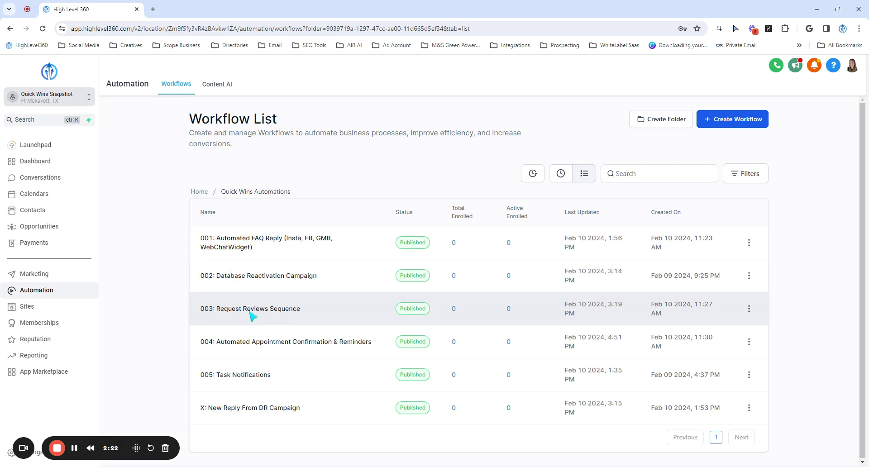
Open the 003: Request Reviews Sequence workflow, look over its actions and return to the workflow list
{"action": "left_click", "coordinate": [260, 311]}
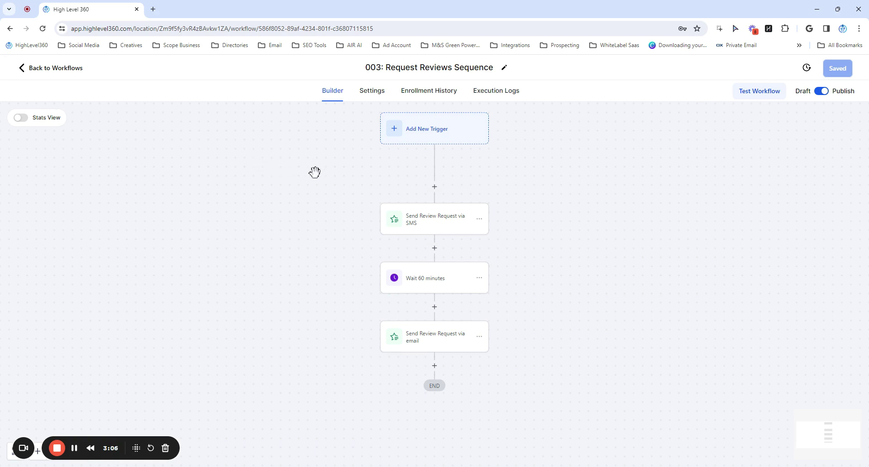
{"action": "left_click", "coordinate": [48, 70]}
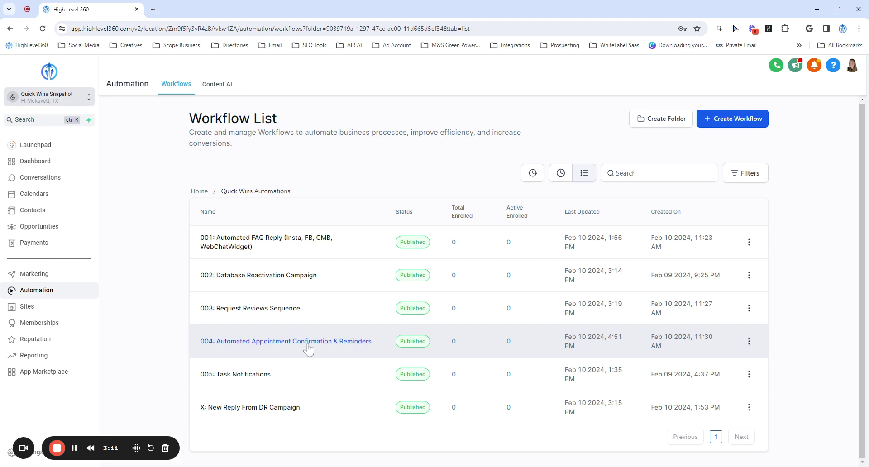
Open the 004: Automated Appointment Confirmation & Reminders workflow and view its SMS #1: Appointment Confirmation message
{"action": "left_click", "coordinate": [308, 349]}
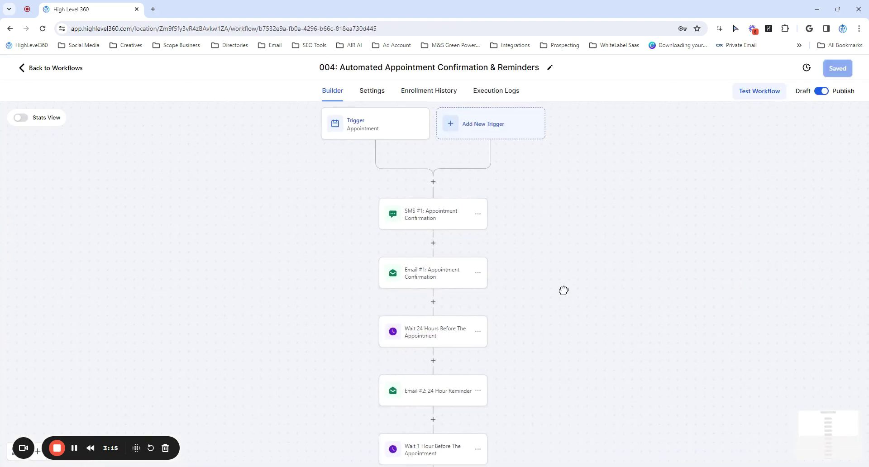
{"action": "left_click_drag", "start_coordinate": [564, 290], "coordinate": [555, 256]}
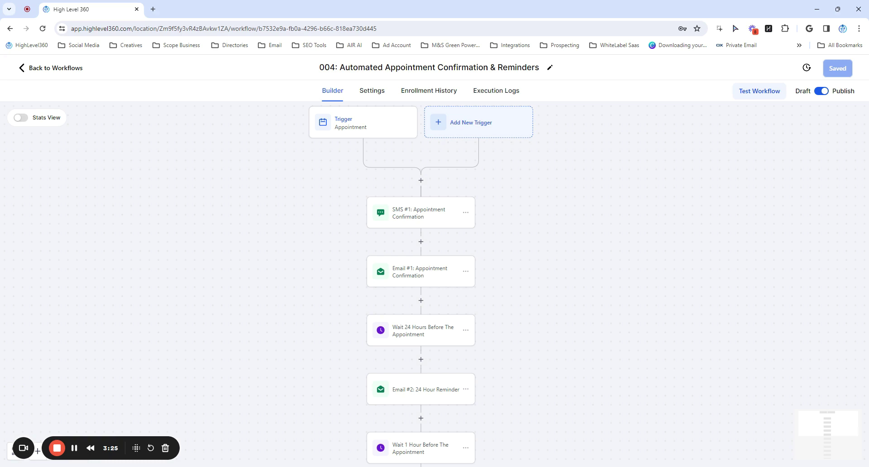
{"action": "left_click", "coordinate": [421, 226]}
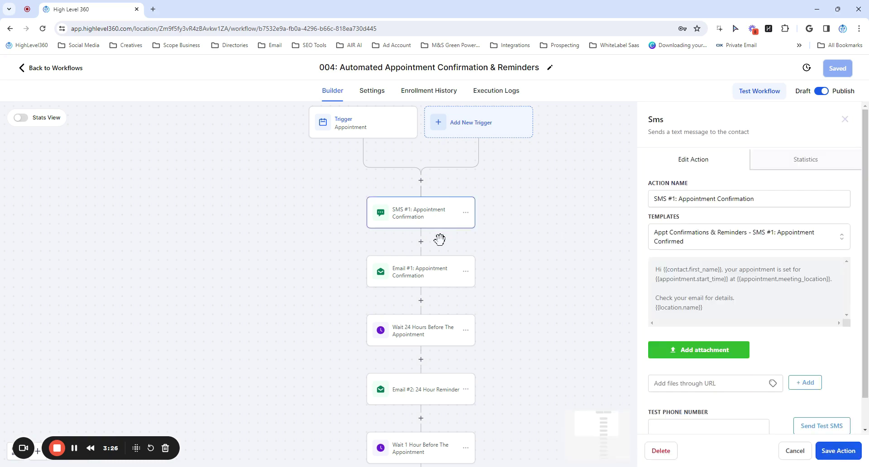
Read the Email #1: Appointment Confirmation action, close it and return to the workflow list
{"action": "left_click", "coordinate": [419, 280]}
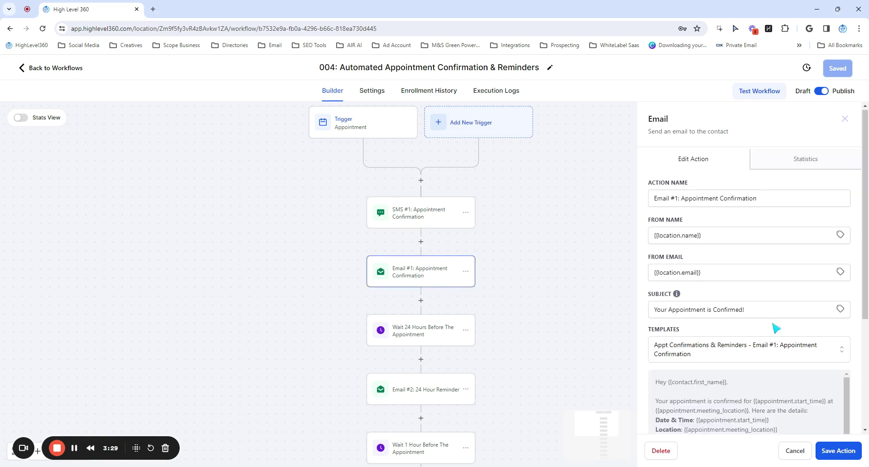
{"action": "scroll", "coordinate": [756, 326], "scroll_direction": "down", "scroll_amount": 3}
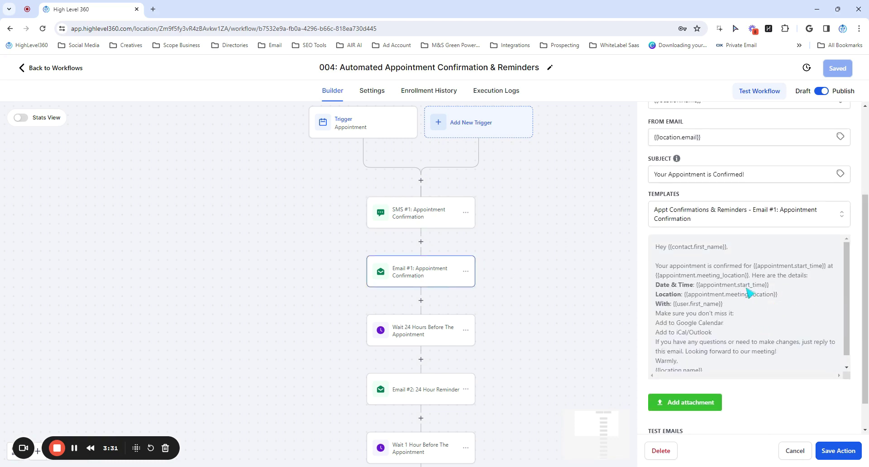
{"action": "scroll", "coordinate": [770, 254], "scroll_direction": "up", "scroll_amount": 3}
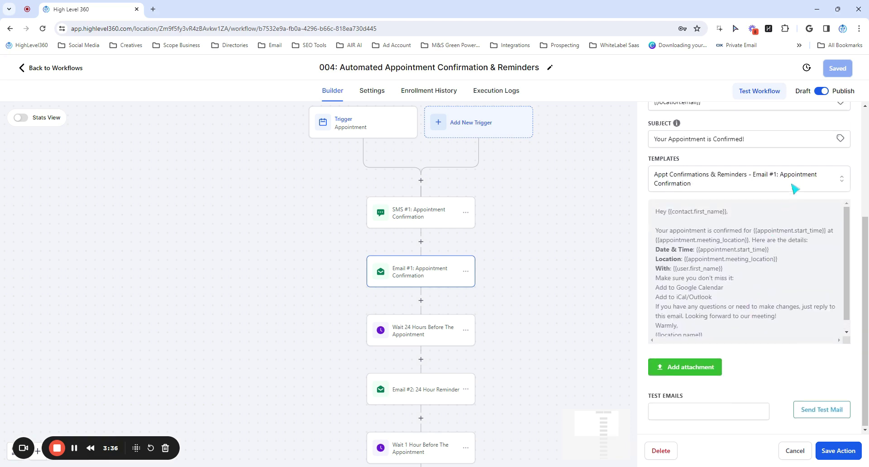
{"action": "left_click", "coordinate": [845, 120]}
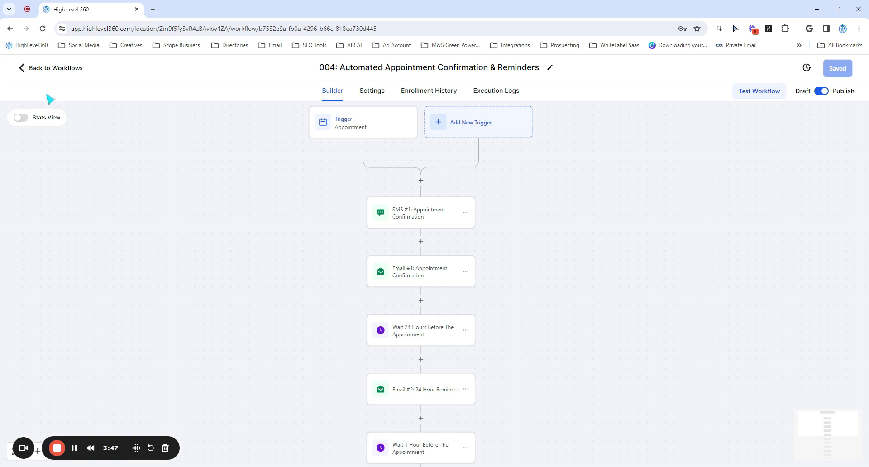
{"action": "left_click", "coordinate": [57, 69]}
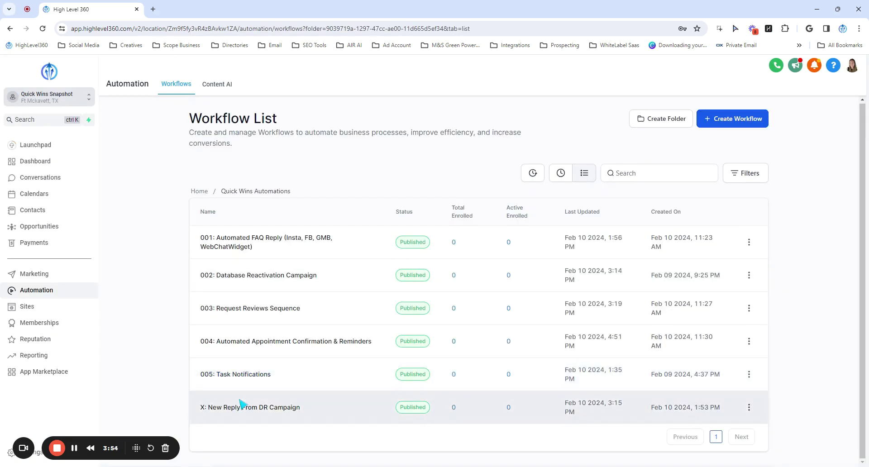
Open the 005: Task Notifications workflow, look over its reminders and notifications, and return to the workflow list
{"action": "left_click", "coordinate": [243, 376]}
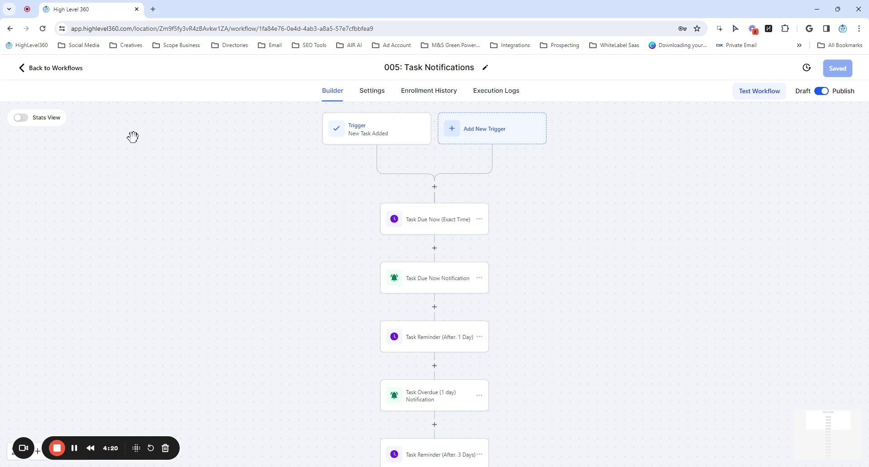
{"action": "left_click", "coordinate": [67, 69]}
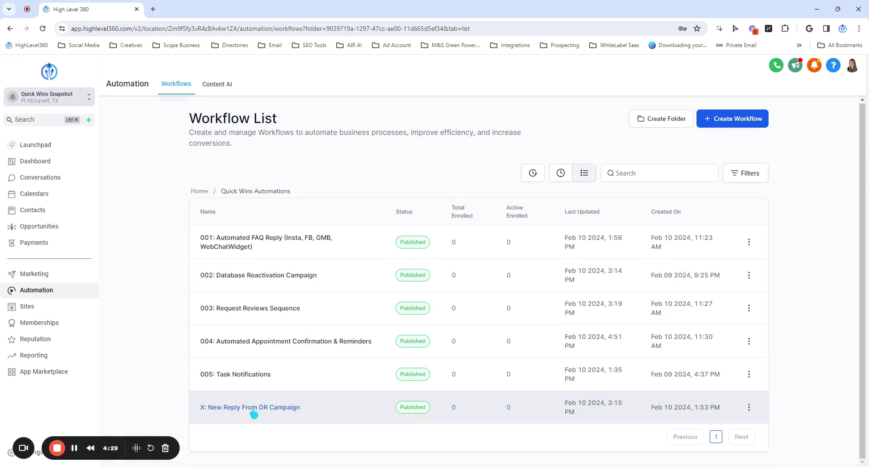
Open the X: New Reply From DR Campaign workflow, examine its Yes and No branches, and return to the workflow list
{"action": "left_click", "coordinate": [253, 410]}
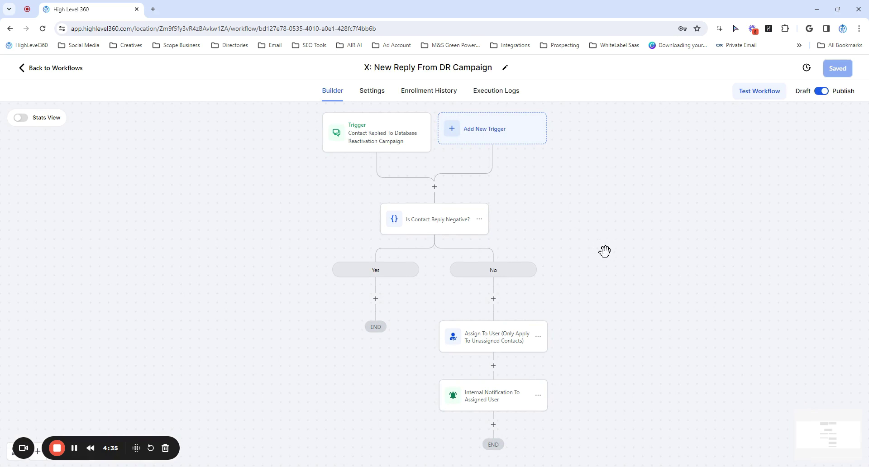
{"action": "scroll", "coordinate": [609, 258], "scroll_direction": "down", "scroll_amount": 1}
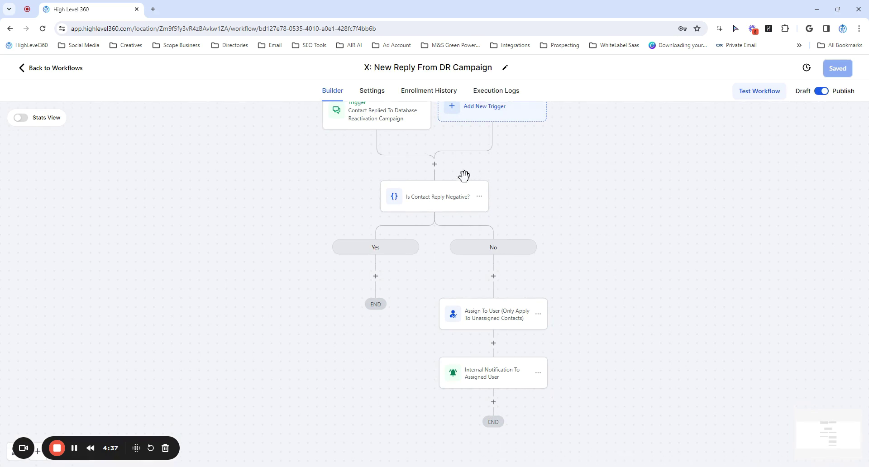
{"action": "scroll", "coordinate": [471, 186], "scroll_direction": "down", "scroll_amount": 1}
{"action": "scroll", "coordinate": [474, 193], "scroll_direction": "up", "scroll_amount": 4}
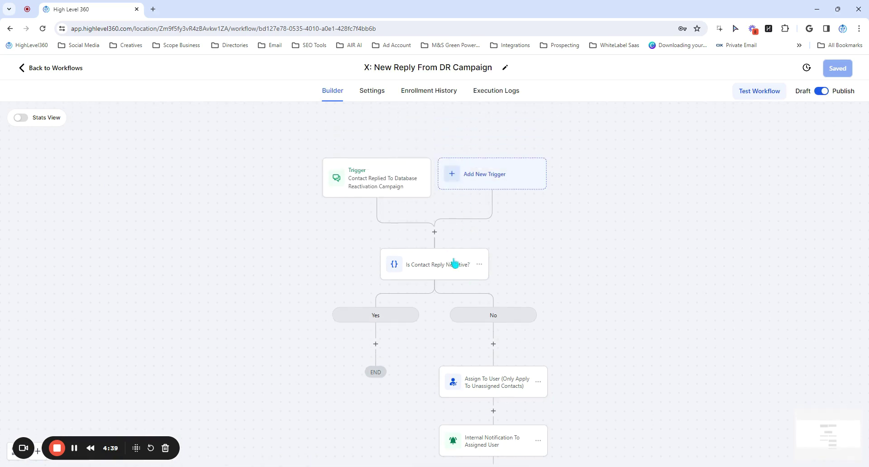
{"action": "scroll", "coordinate": [469, 269], "scroll_direction": "down", "scroll_amount": 4}
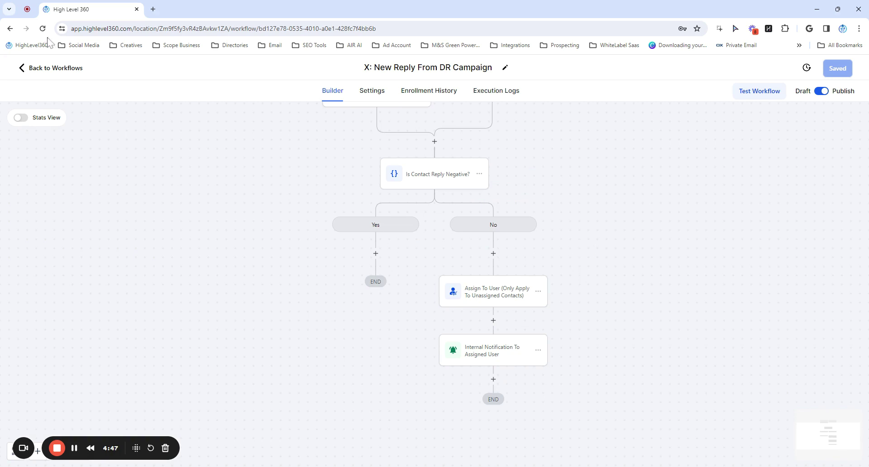
{"action": "left_click", "coordinate": [59, 69]}
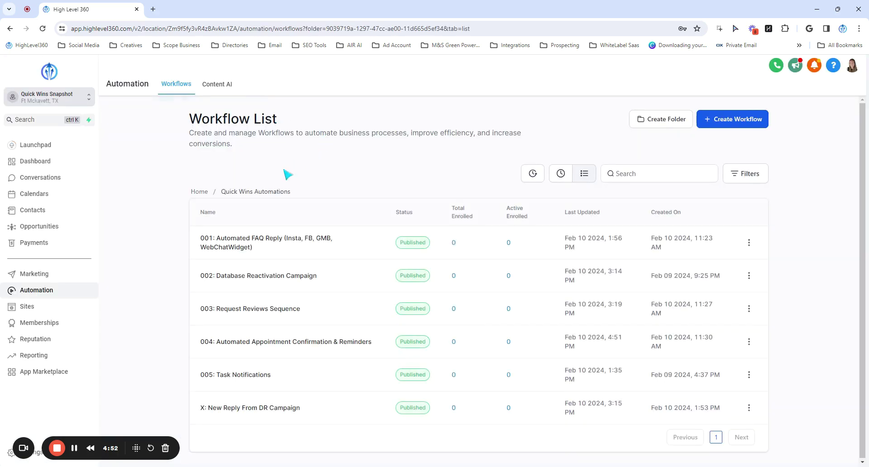
Open the LinkTree funnel under Sites and preview its LinkTree page
{"action": "left_click", "coordinate": [64, 312]}
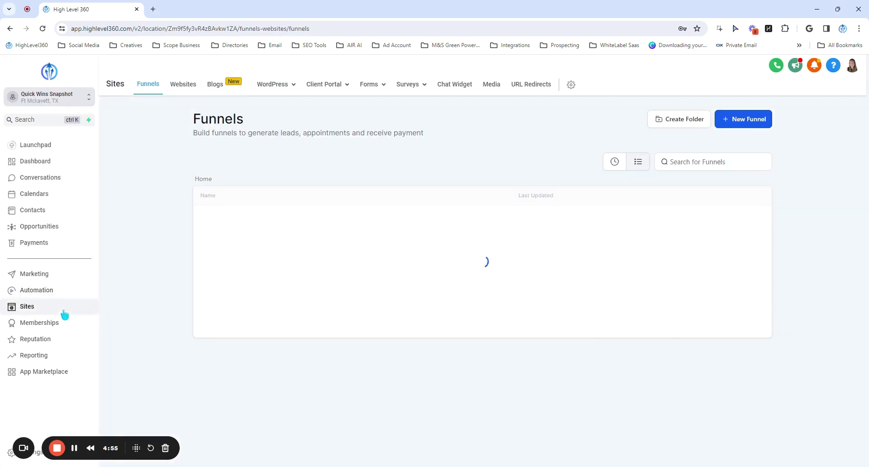
{"action": "left_click", "coordinate": [216, 219]}
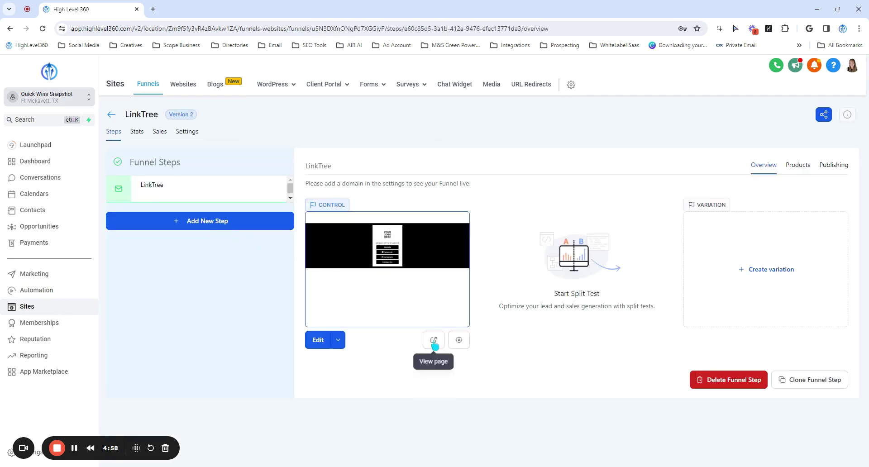
{"action": "left_click", "coordinate": [433, 343]}
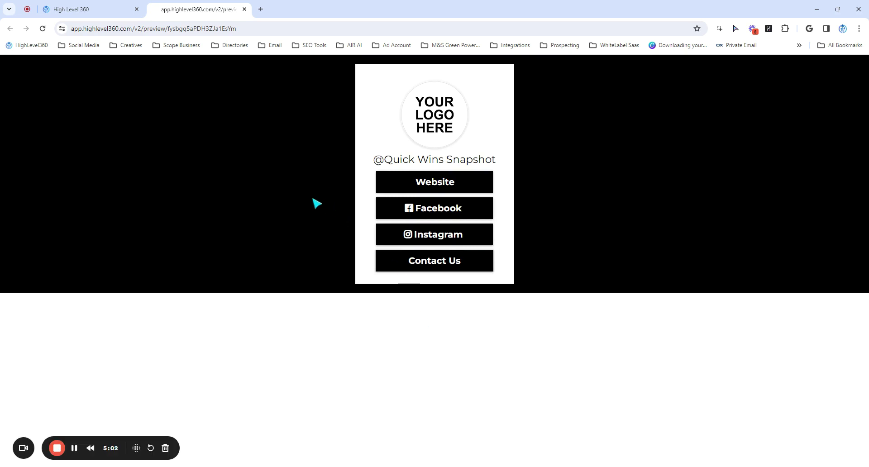
Return to the LinkTree page builder and open the settings of the black section and the logo placeholder image
{"action": "left_click", "coordinate": [73, 9]}
{"action": "left_click", "coordinate": [325, 340]}
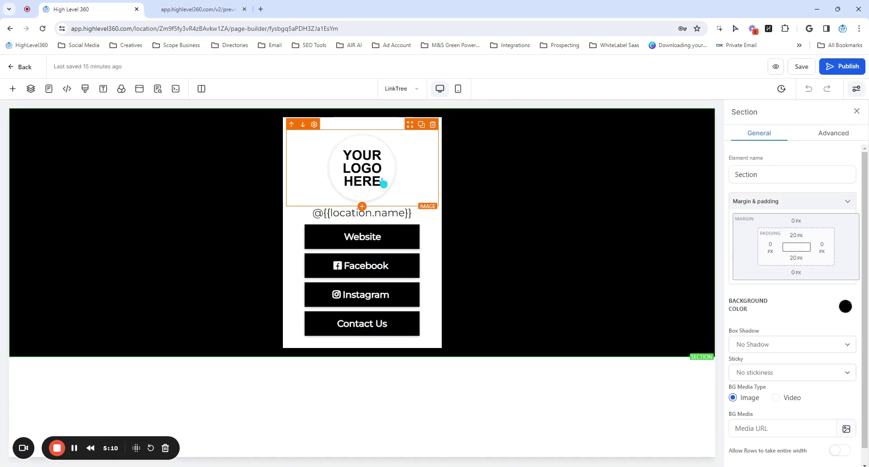
{"action": "left_click", "coordinate": [383, 182]}
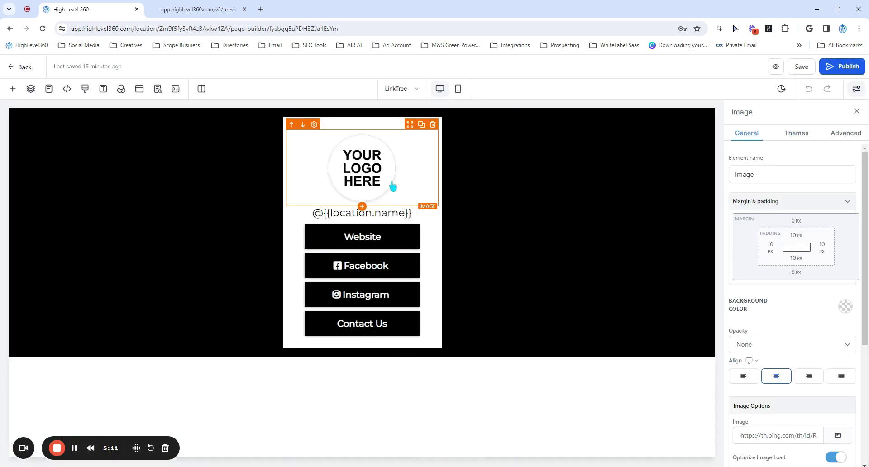
Set the Website button's background color to the green swatch
{"action": "left_click", "coordinate": [401, 234]}
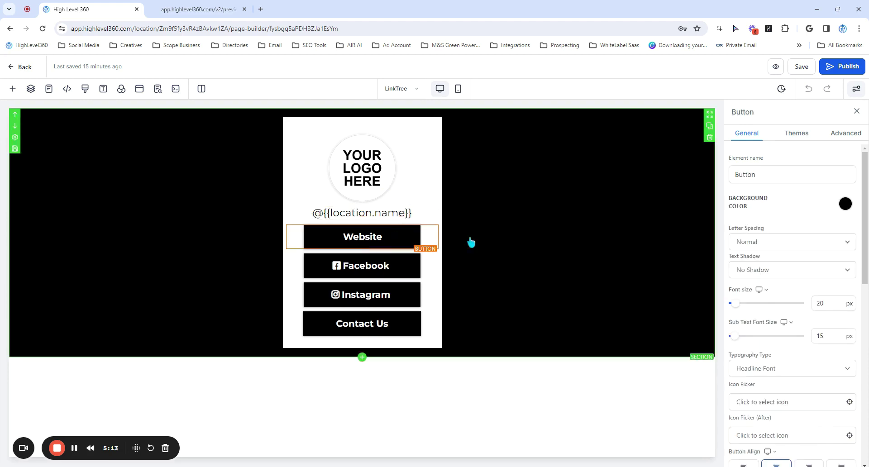
{"action": "left_click", "coordinate": [845, 204]}
{"action": "left_click", "coordinate": [734, 228]}
Set the Facebook button's background color to the same green and save the page, dismissing the SEO meta data prompt
{"action": "left_click", "coordinate": [408, 267]}
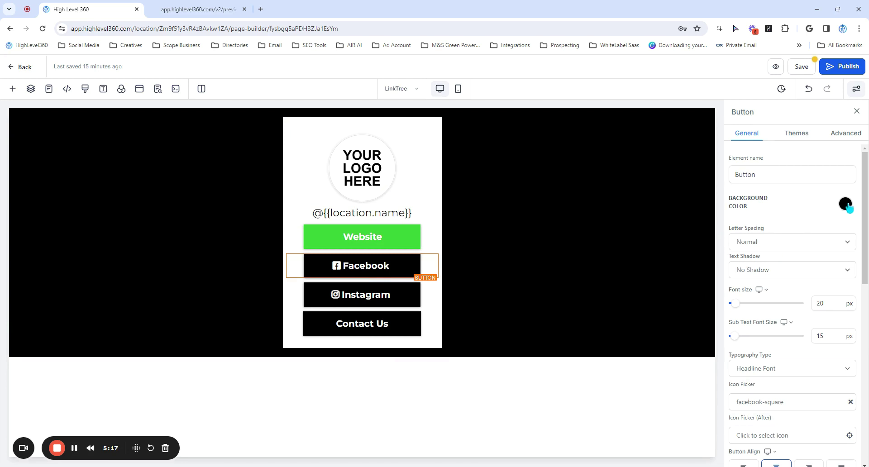
{"action": "left_click", "coordinate": [846, 205]}
{"action": "left_click", "coordinate": [733, 228]}
{"action": "left_click", "coordinate": [808, 67]}
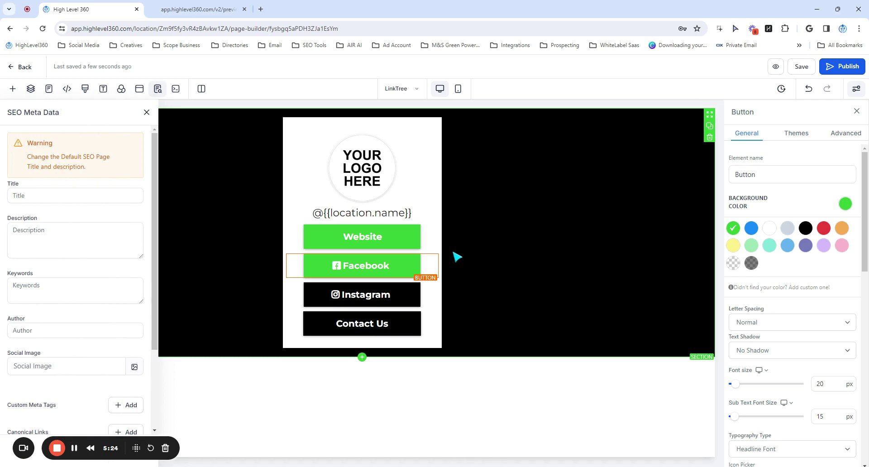
{"action": "left_click", "coordinate": [146, 113]}
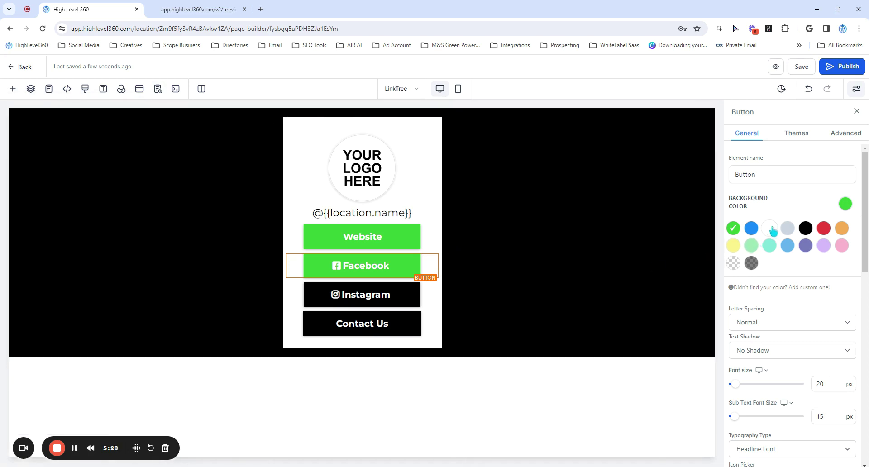